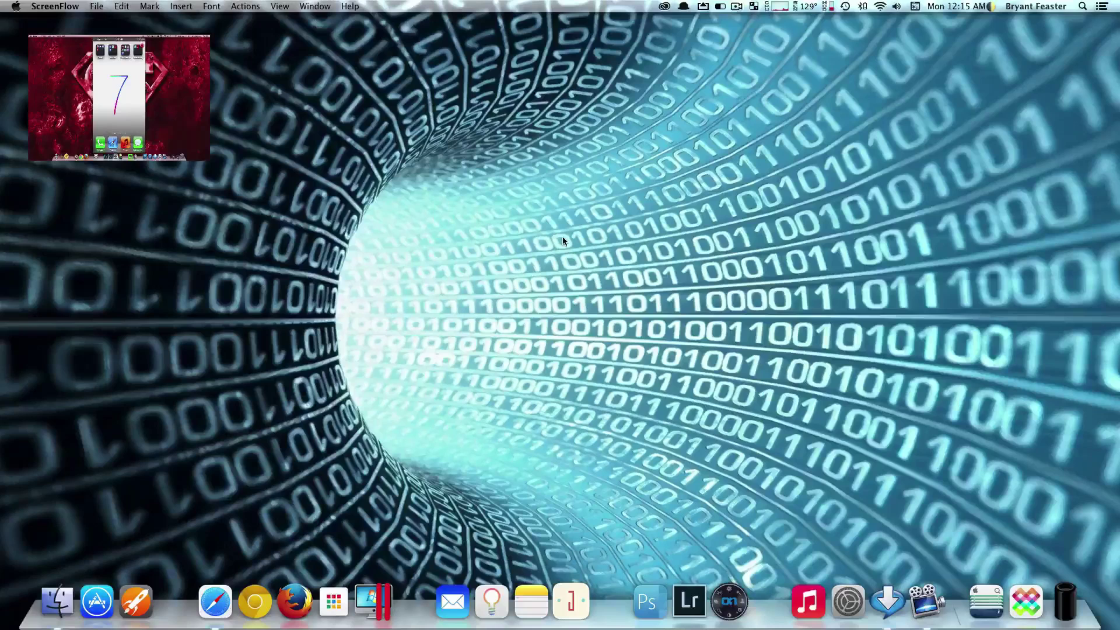
Open About This Mac's Storage view, showing 317.83 GB free of 499.76 GB and 74.54 GB Other.
click(494, 210)
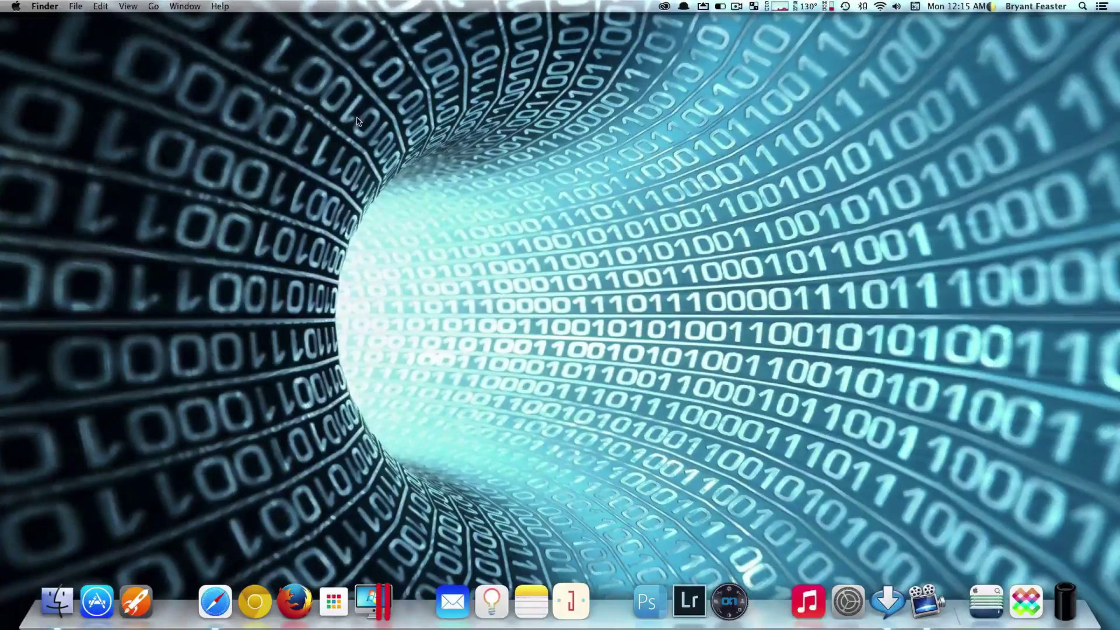
click(16, 7)
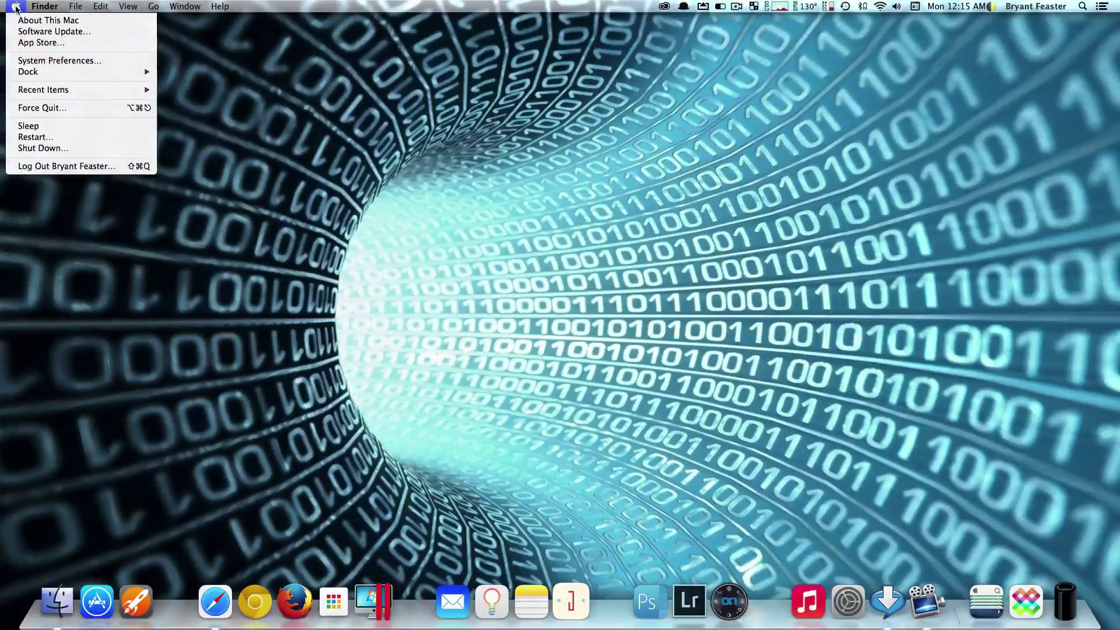
click(47, 21)
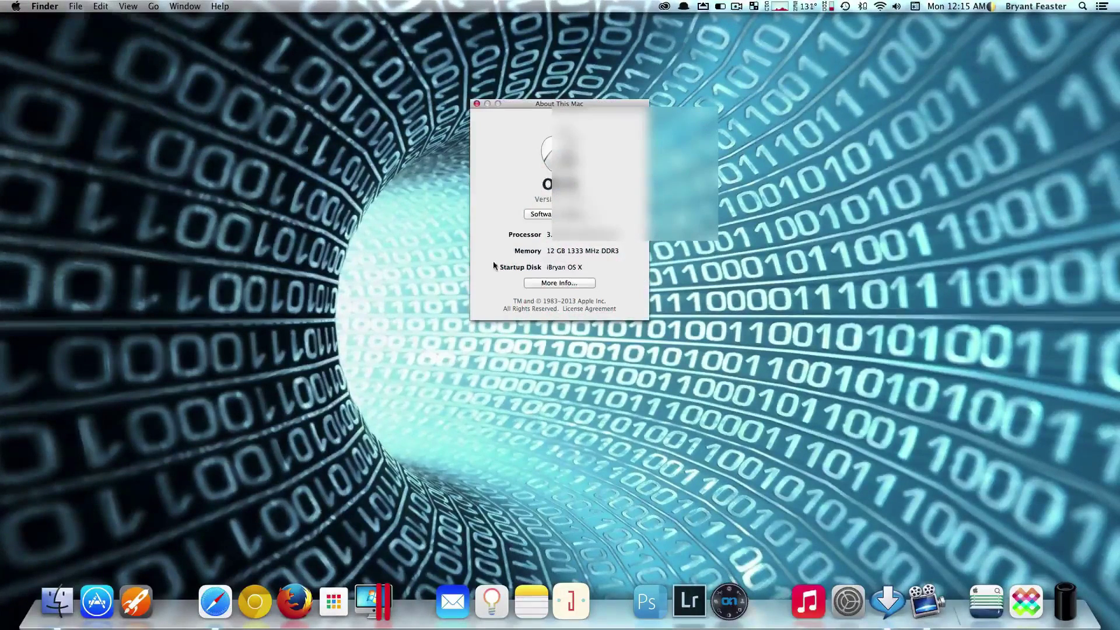
click(564, 283)
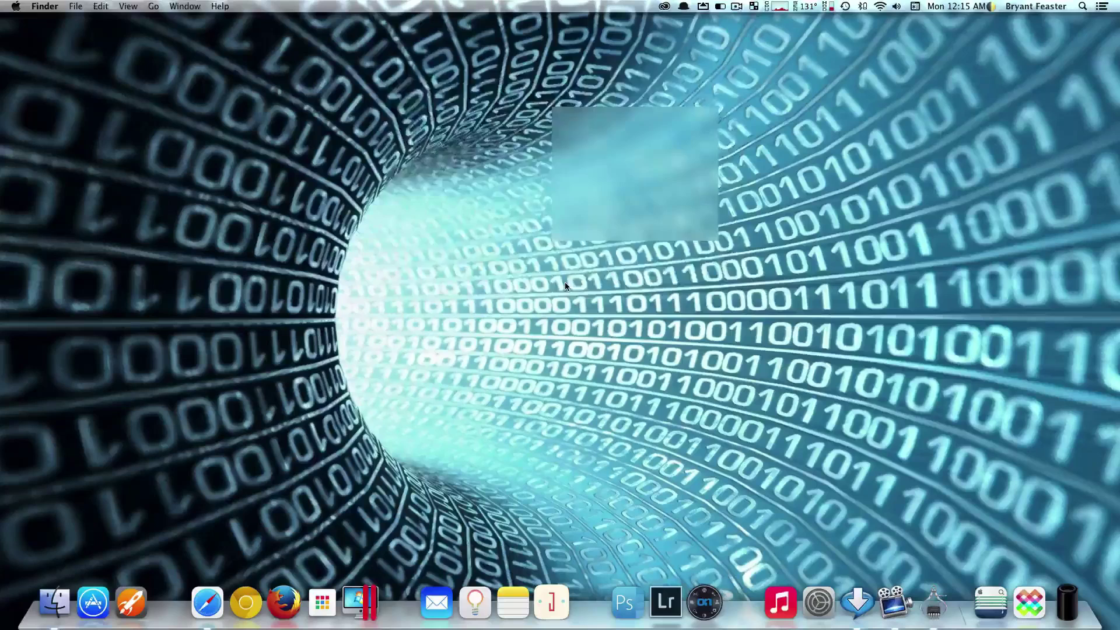
click(471, 94)
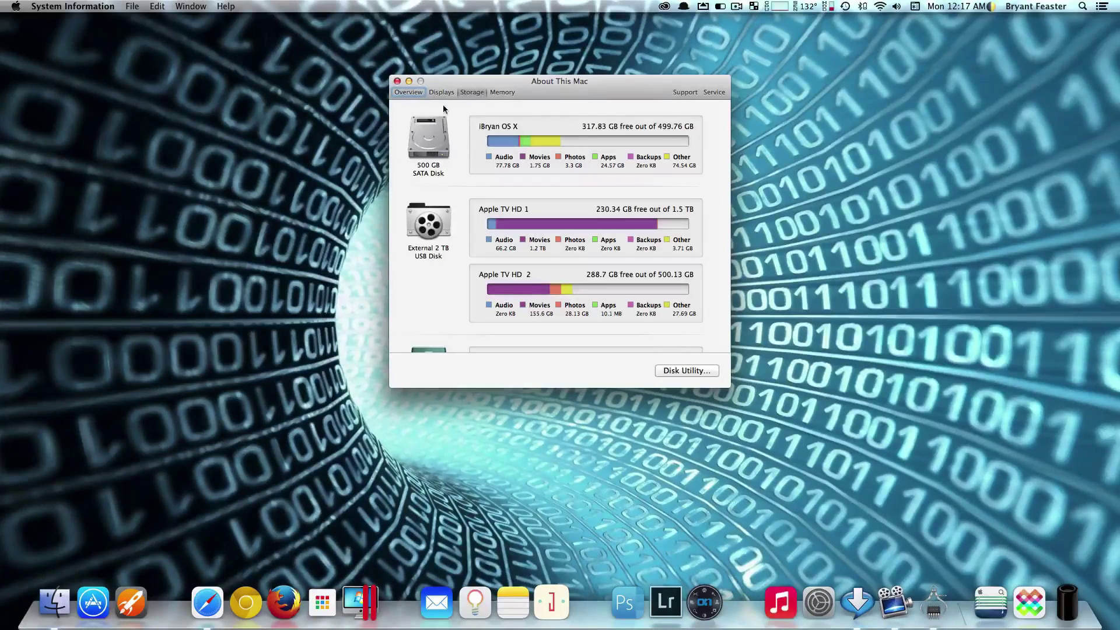
Minimize the storage overview and launch DaisyDisk from Alfred by typing 'da'.
click(409, 81)
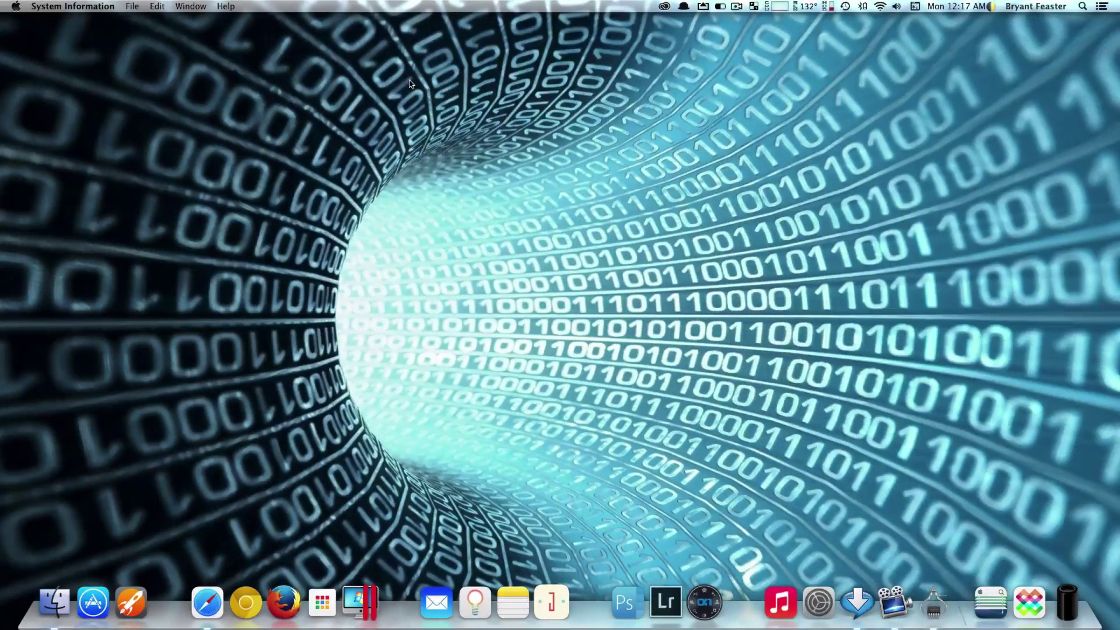
key(alt+space)
text(d)
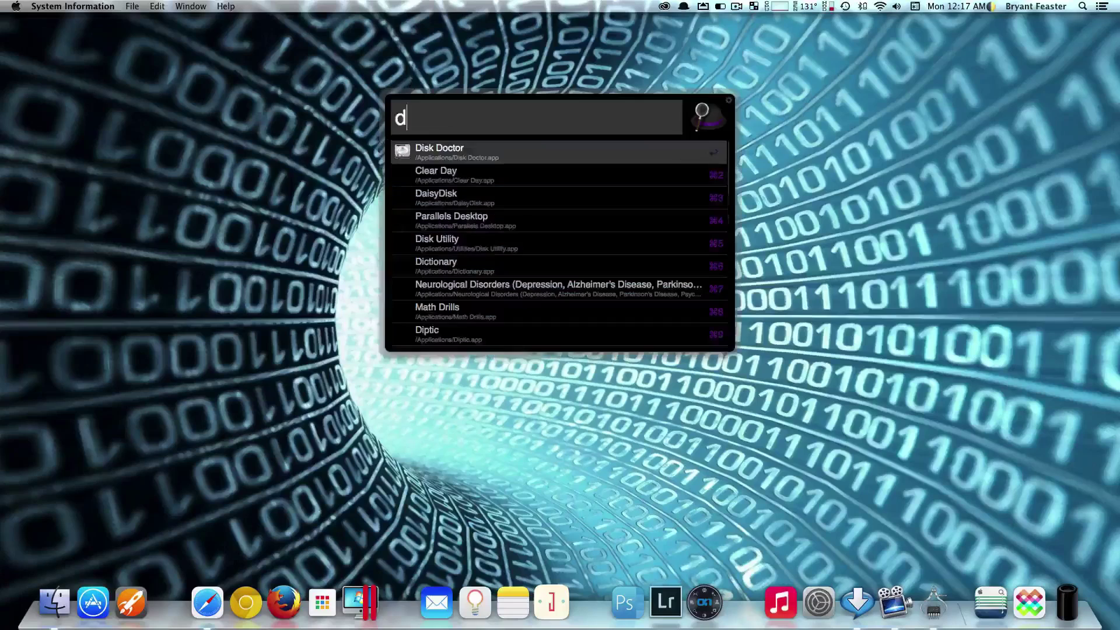
text(a)
key(Return)
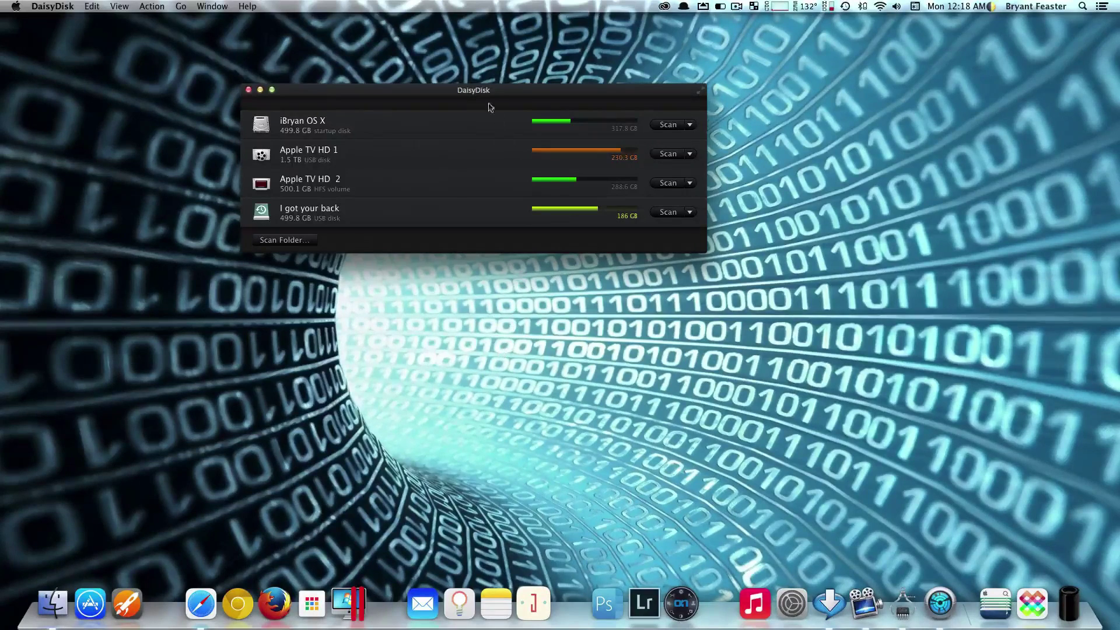
Move the DaisyDisk window toward the screen centre, then nudge it slightly left.
drag(482, 91, 598, 177)
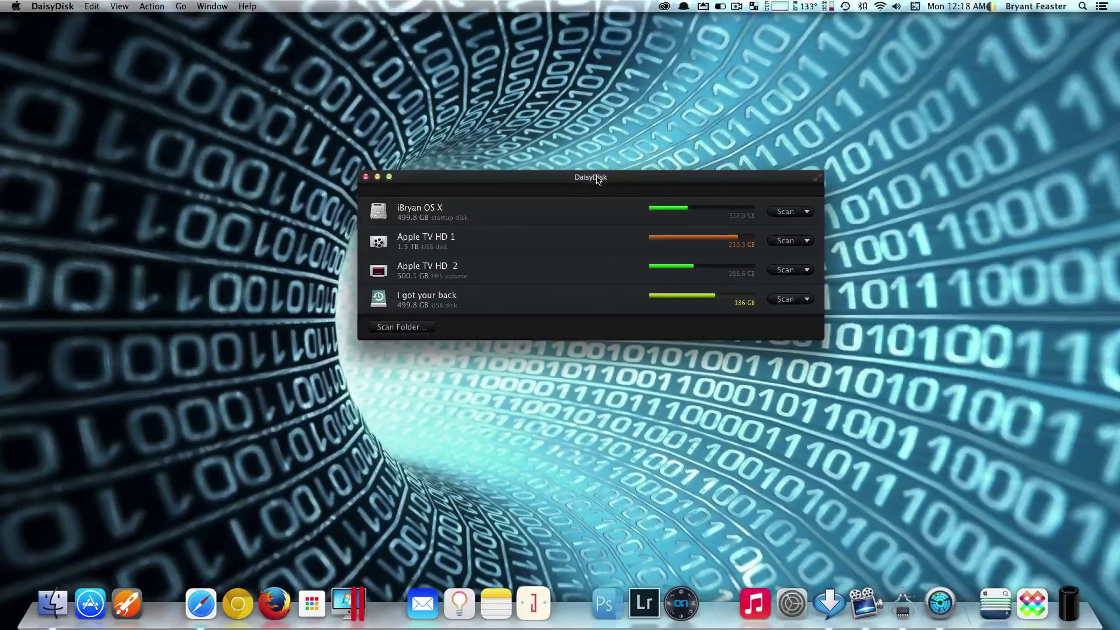
drag(598, 178, 552, 175)
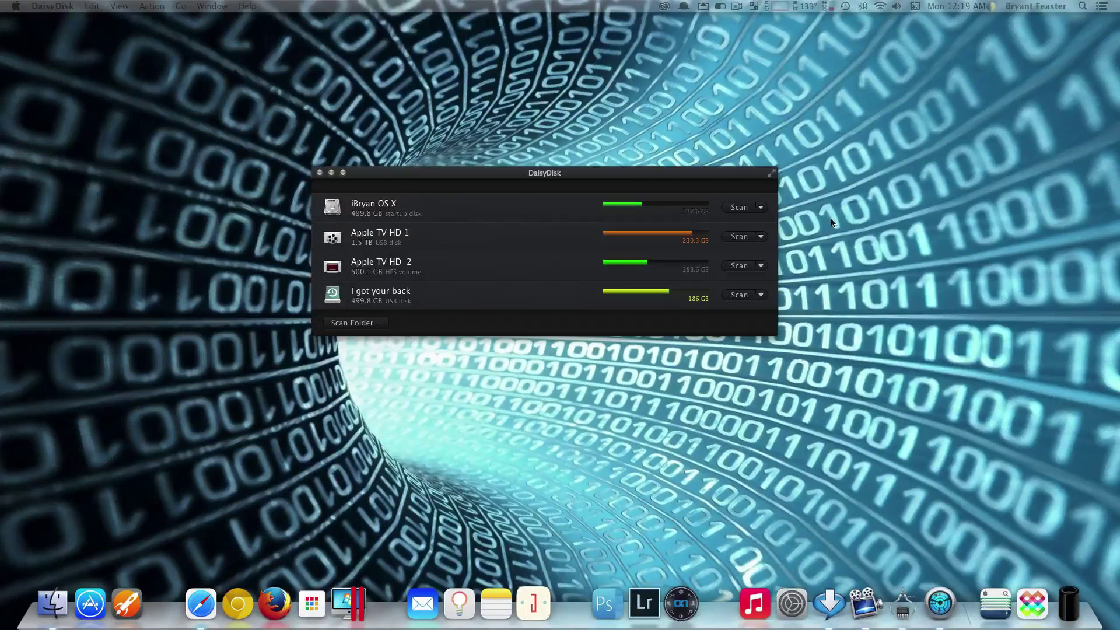
Scan the iBryan OS X startup disk to map the 138.5 GB iBryan home folder.
click(735, 209)
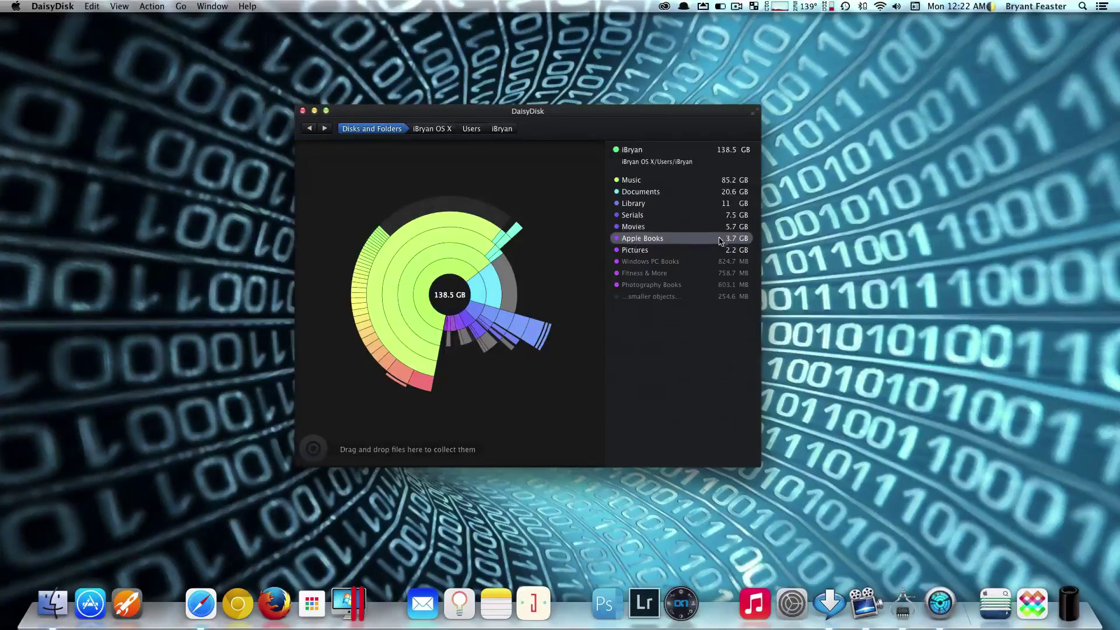
Open Serials and drag the 925.2 MB Adobe Photoshop CC 14.0 folder into the deletion collector.
click(666, 217)
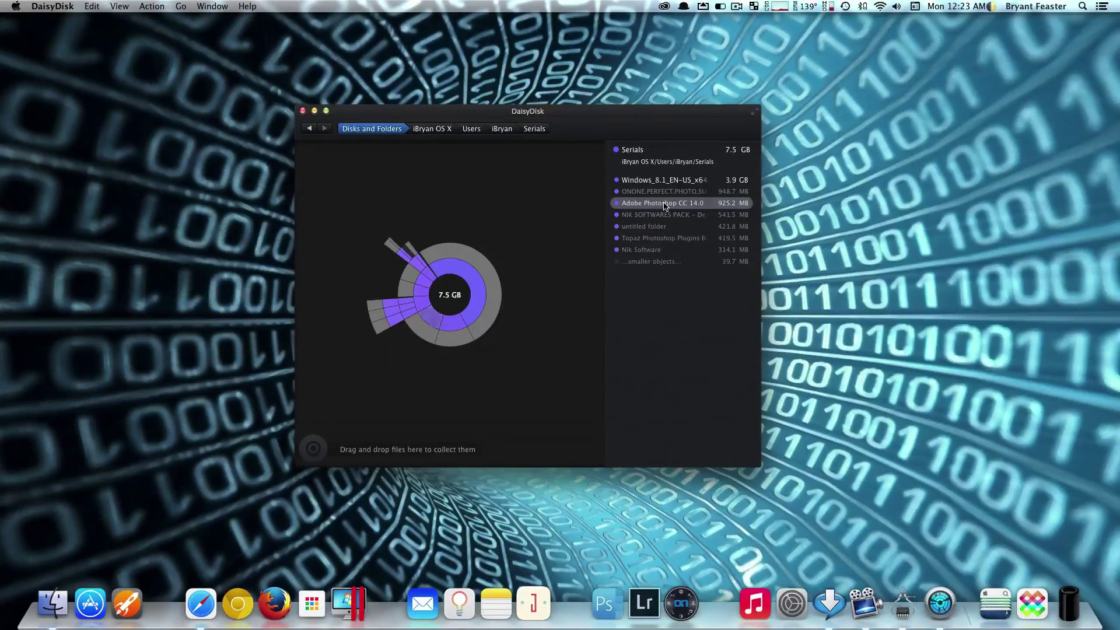
drag(666, 206, 314, 450)
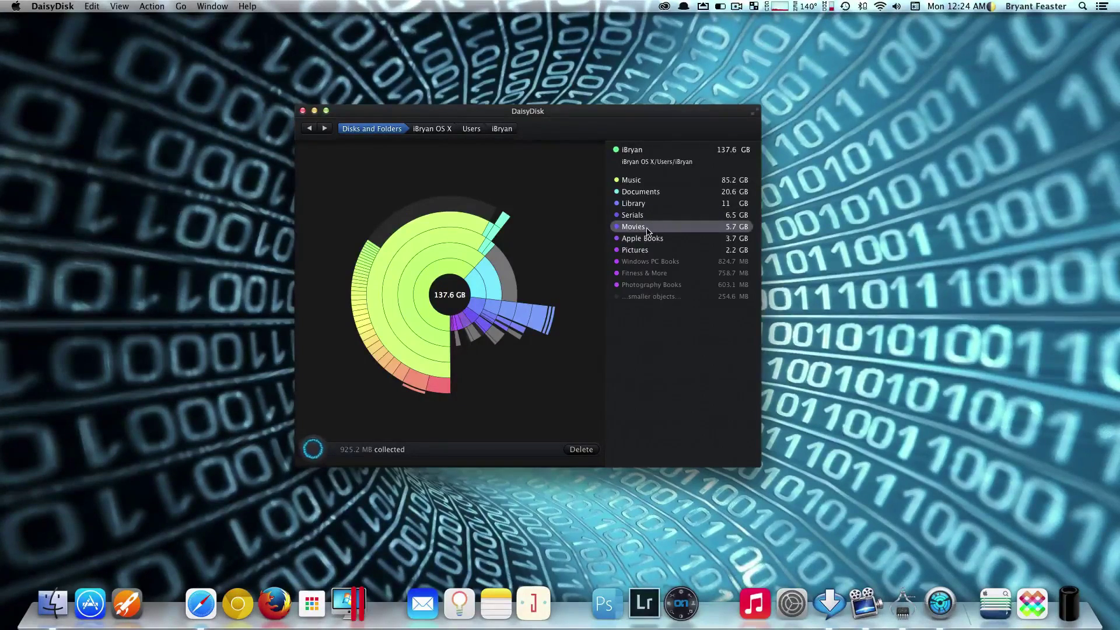
click(648, 231)
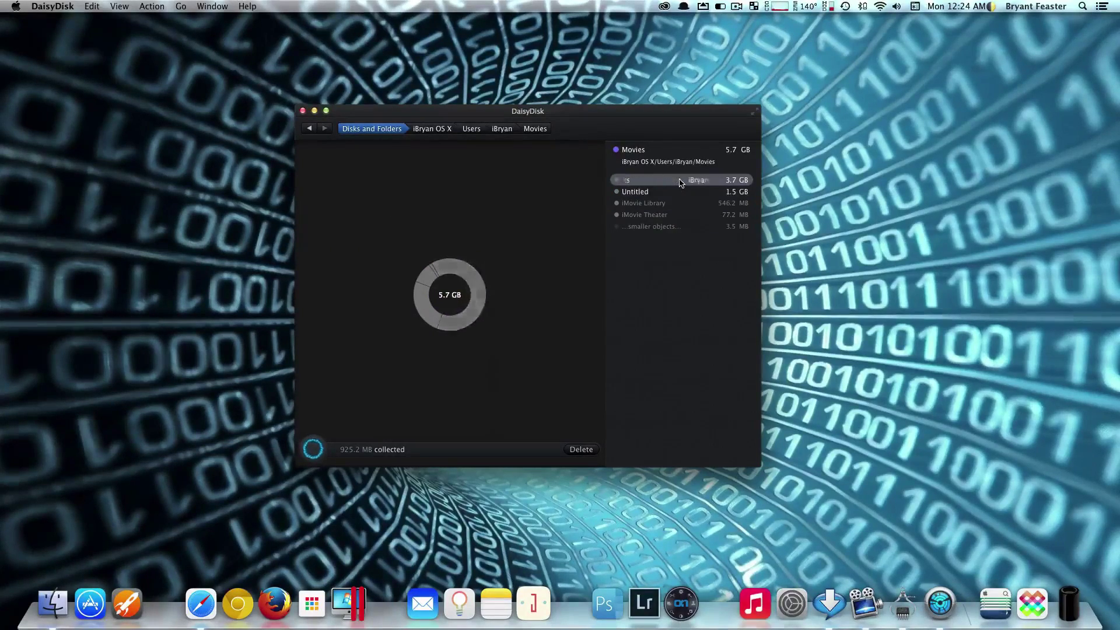
click(310, 129)
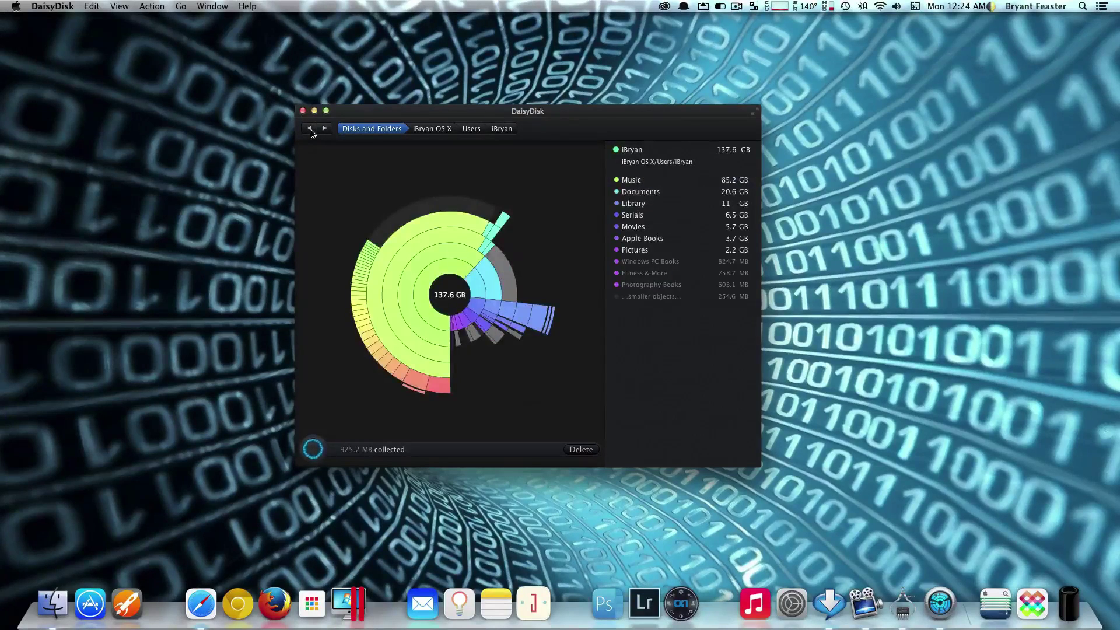
click(311, 130)
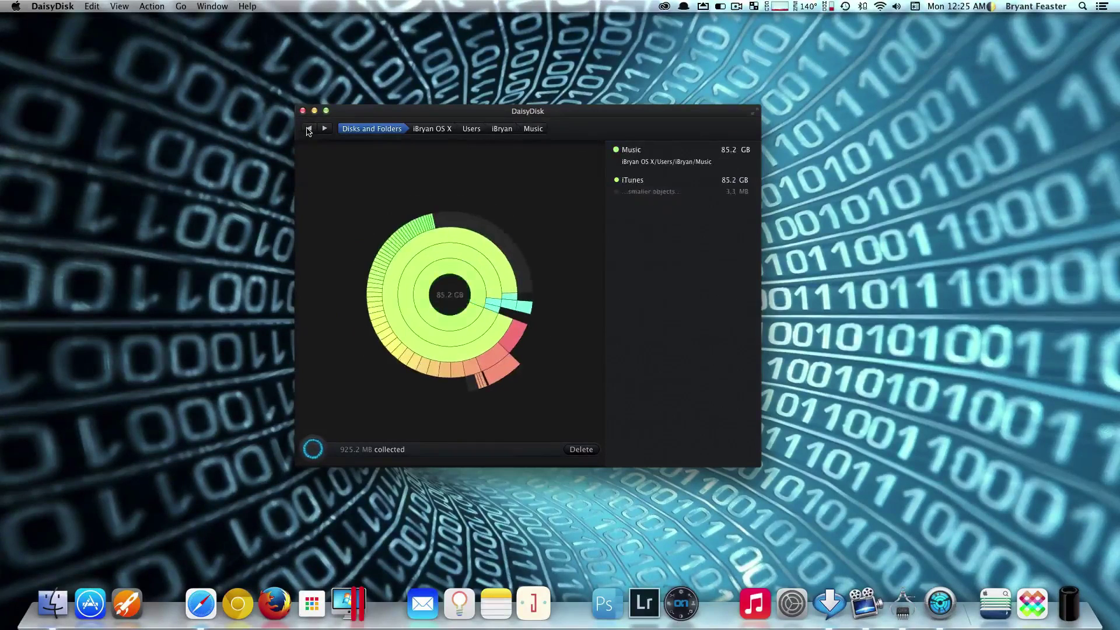
click(309, 128)
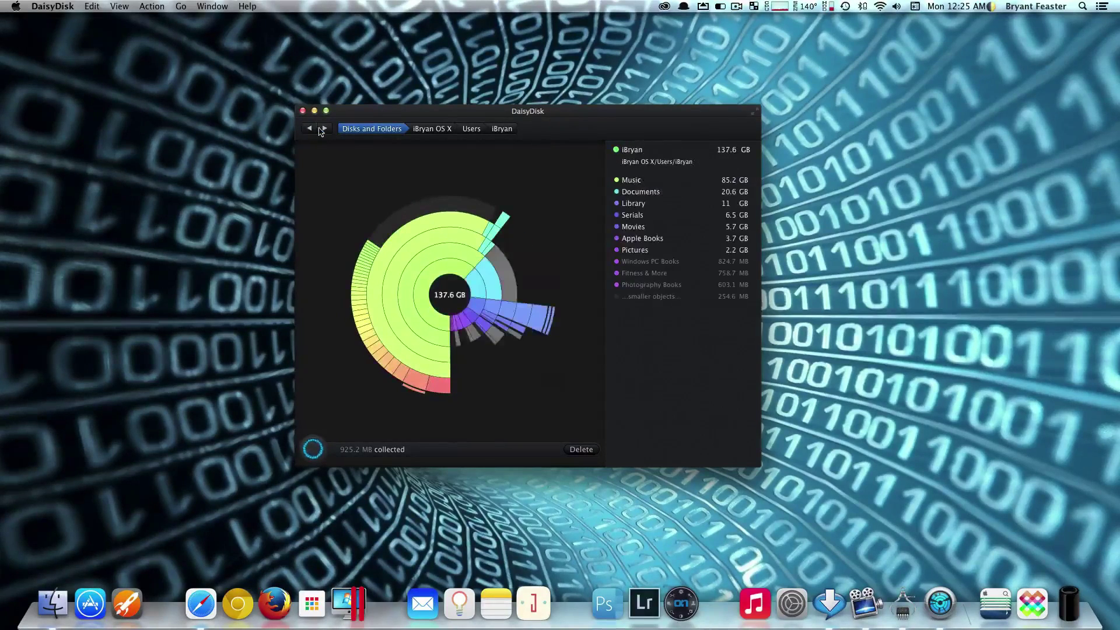
click(311, 129)
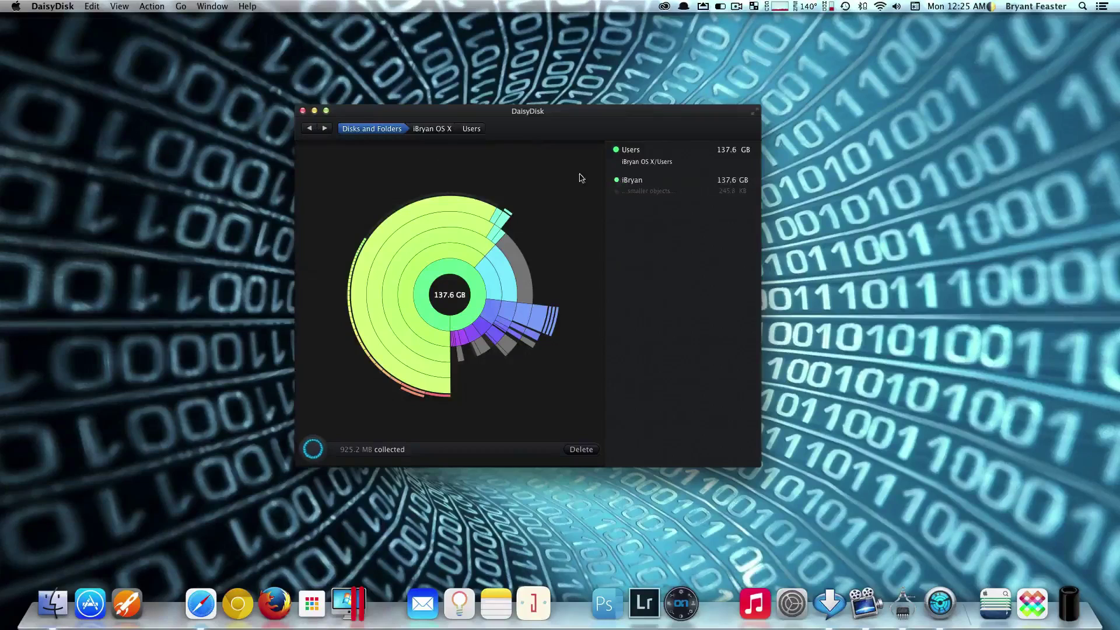
click(325, 129)
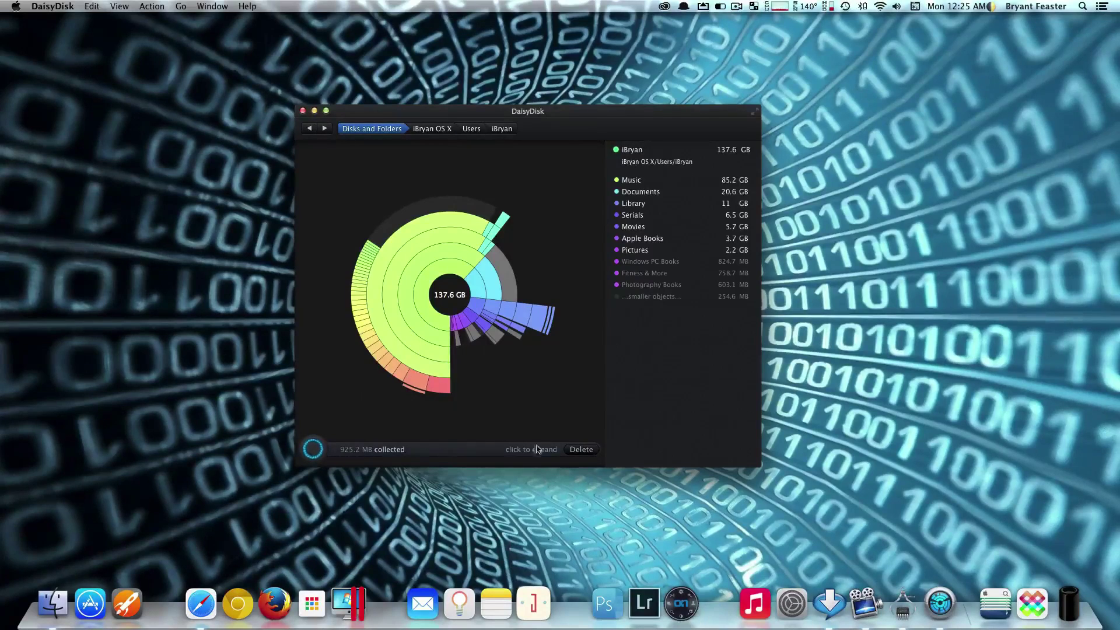
Delete the 925.2 MB of collected files and minimize the DaisyDisk window.
click(581, 449)
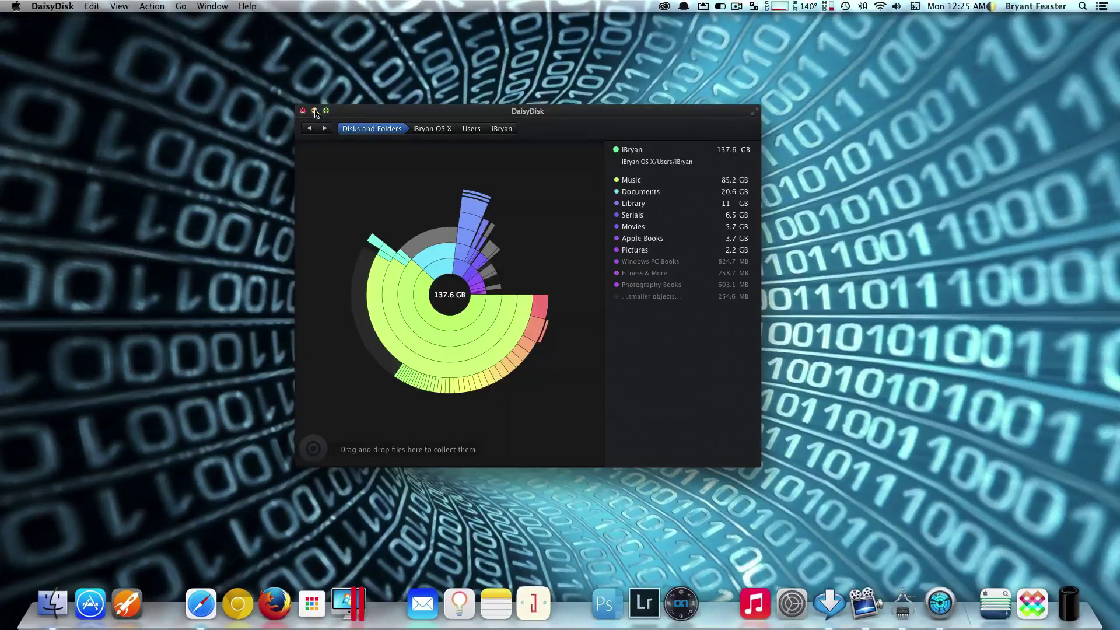
click(314, 110)
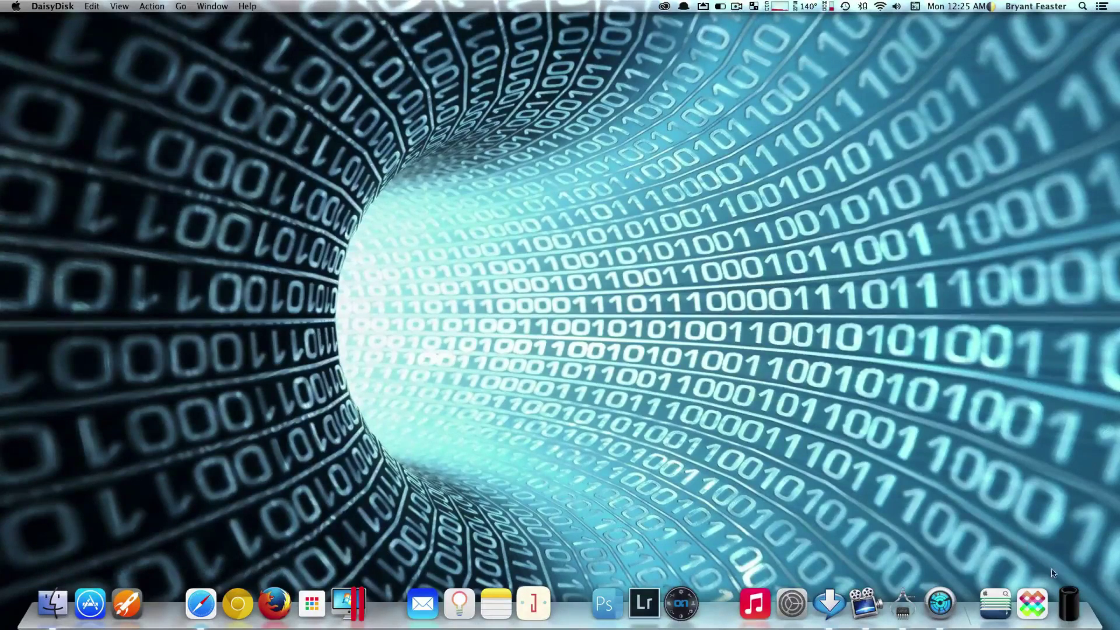
click(1070, 593)
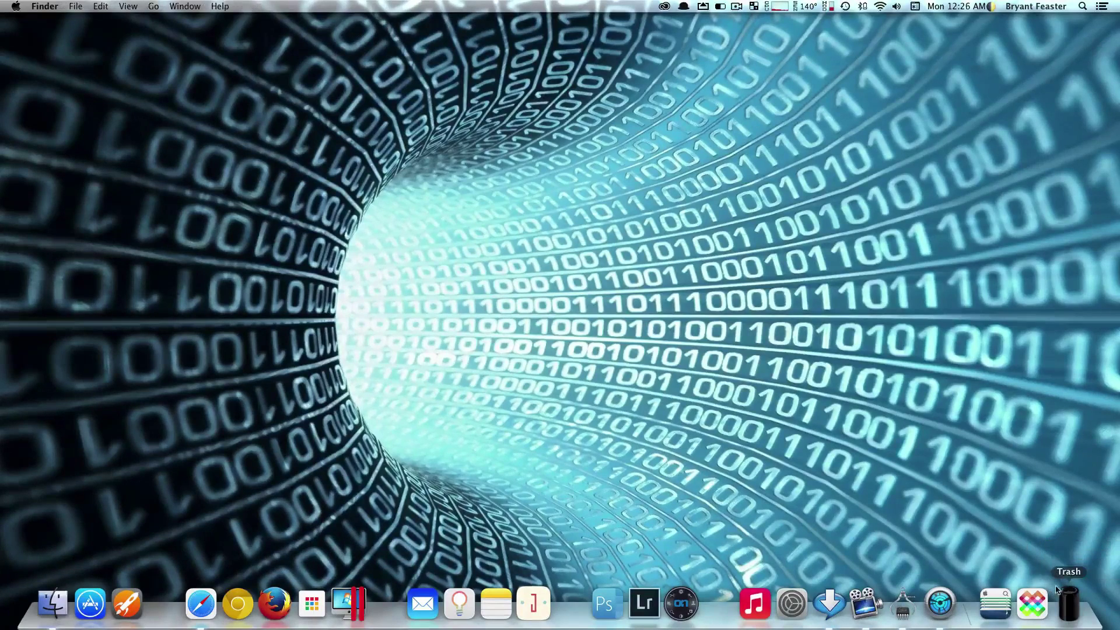
right_click(1073, 594)
click(1042, 514)
right_click(1070, 595)
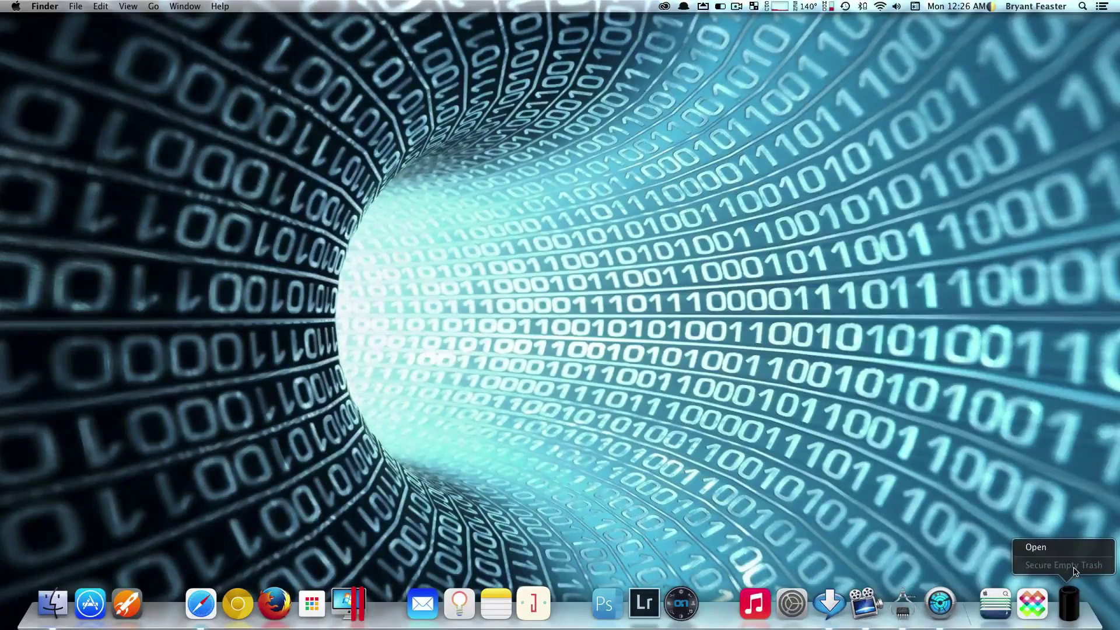
click(1064, 515)
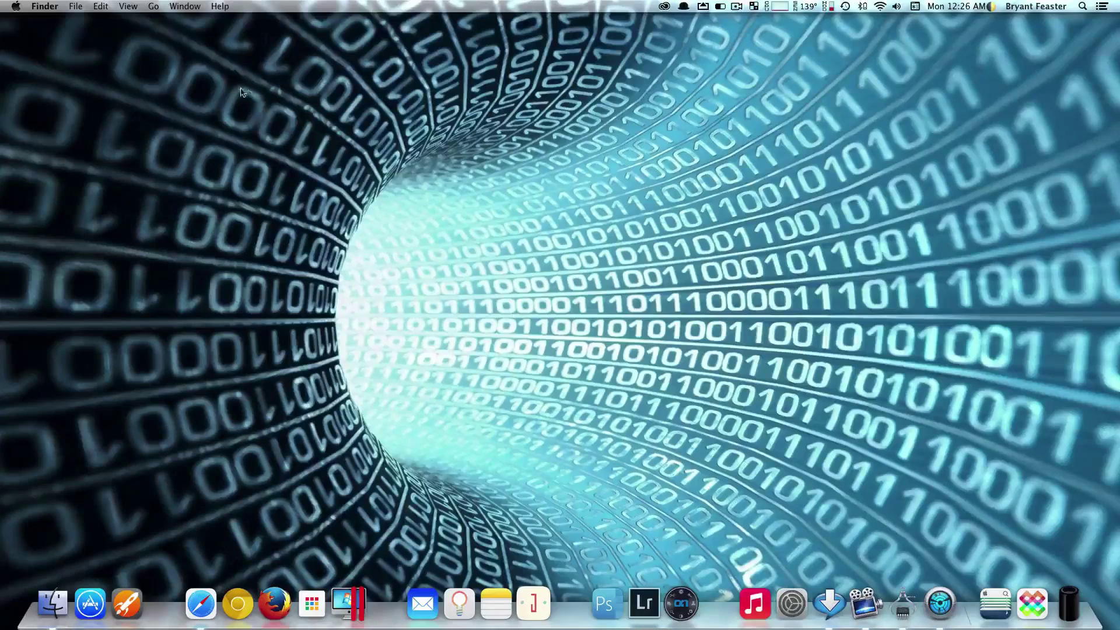
Reopen About This Mac's storage overview, still showing 317.83 GB free and 74.54 GB Other.
click(16, 7)
click(41, 20)
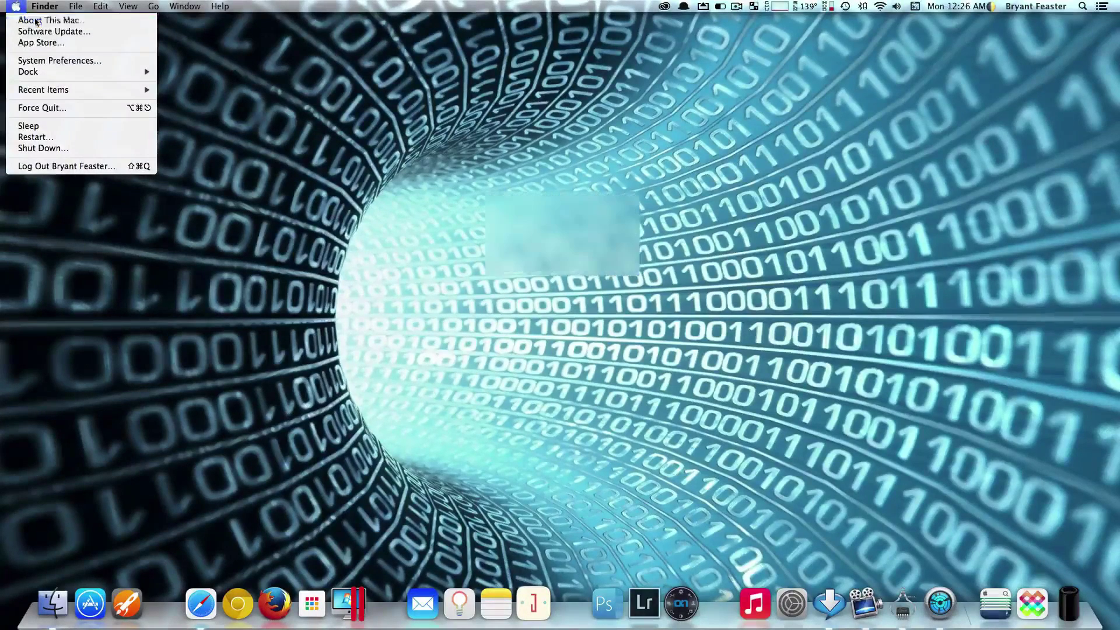
click(577, 284)
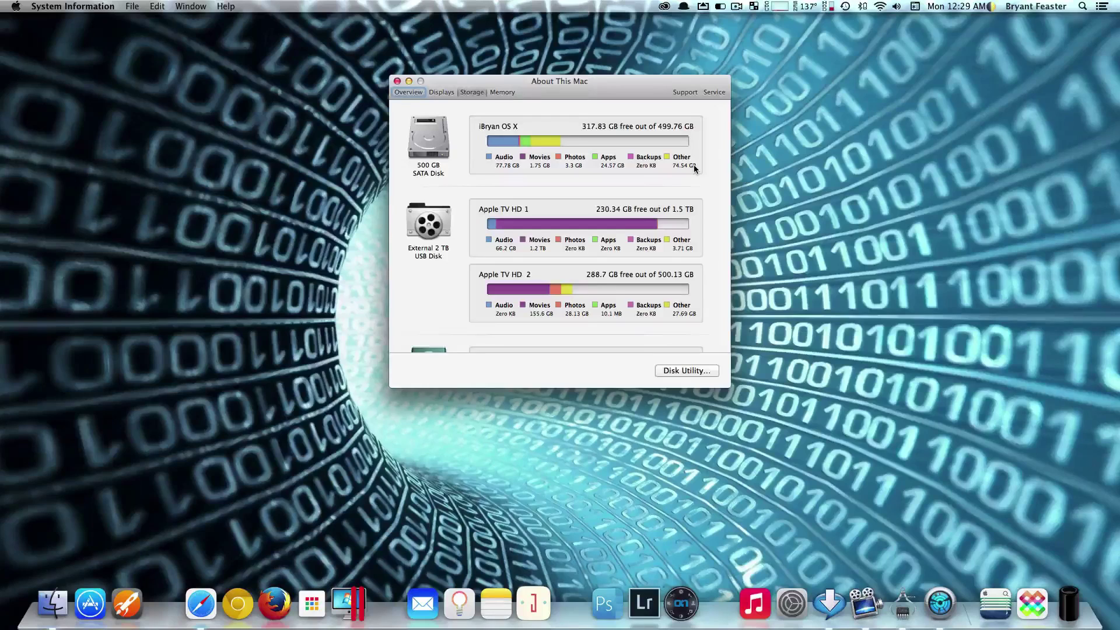
Place the DaisyDisk window on the right with the About This Mac storage overview beside it.
drag(646, 92, 286, 153)
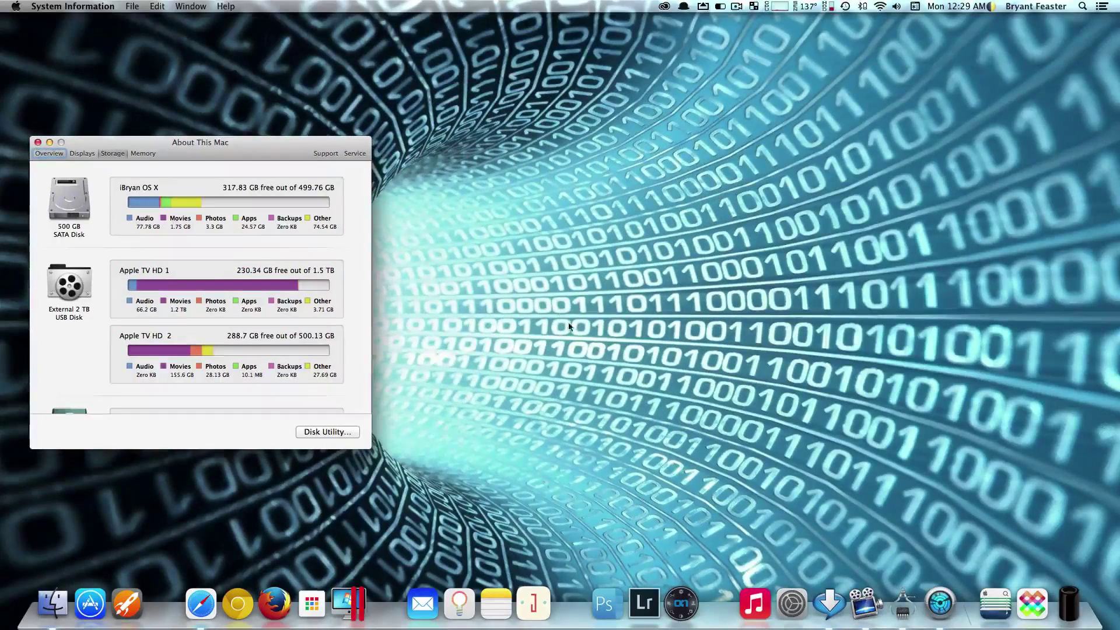
click(940, 603)
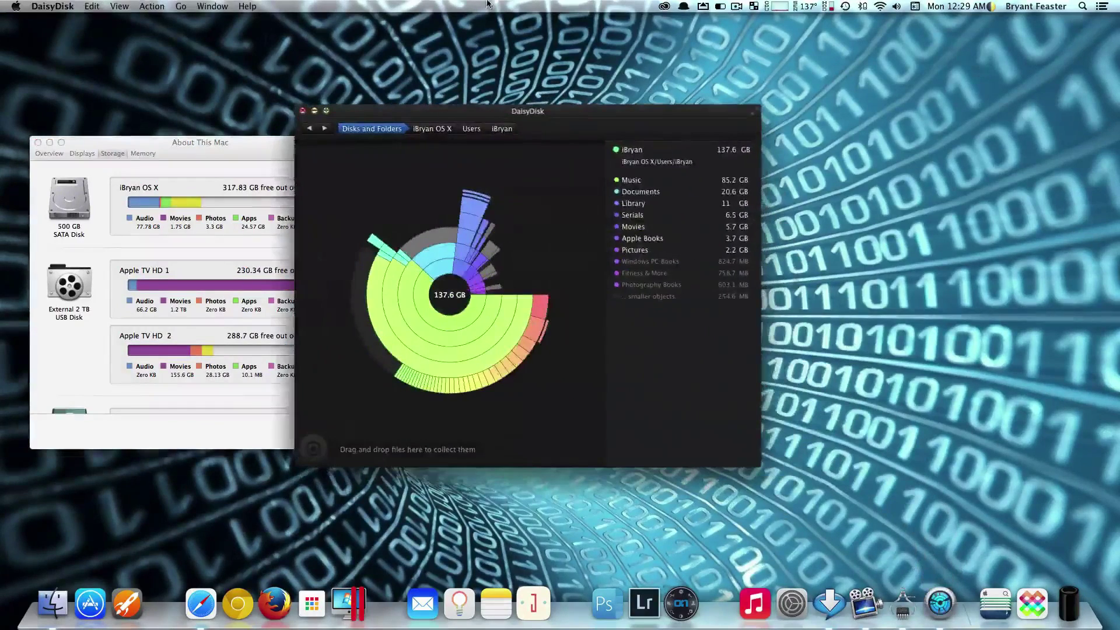
drag(556, 114, 820, 114)
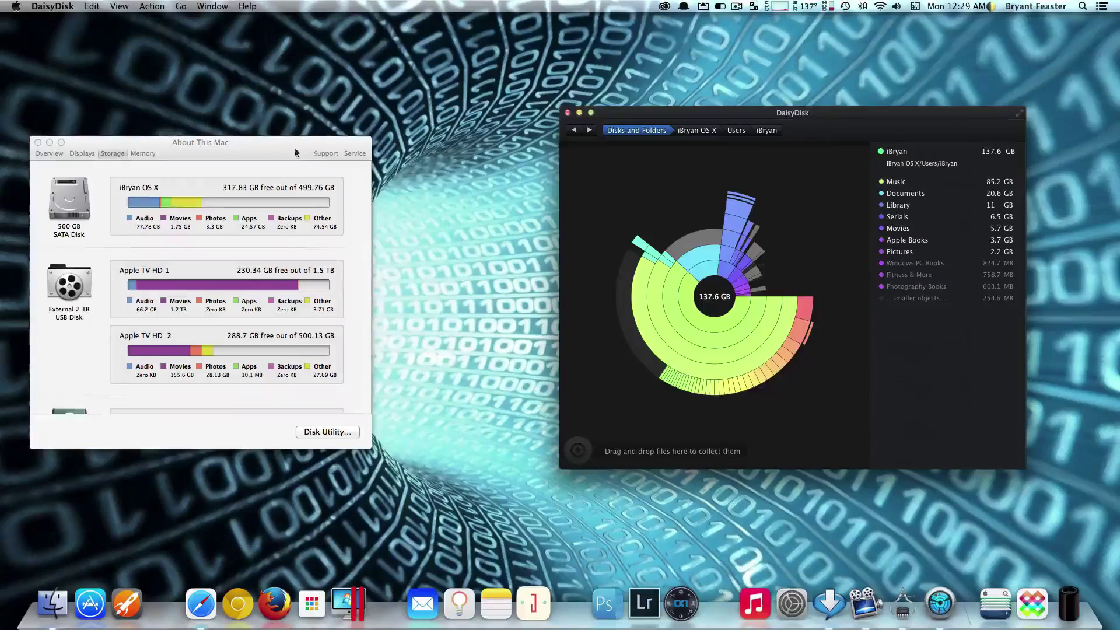
drag(296, 153, 445, 138)
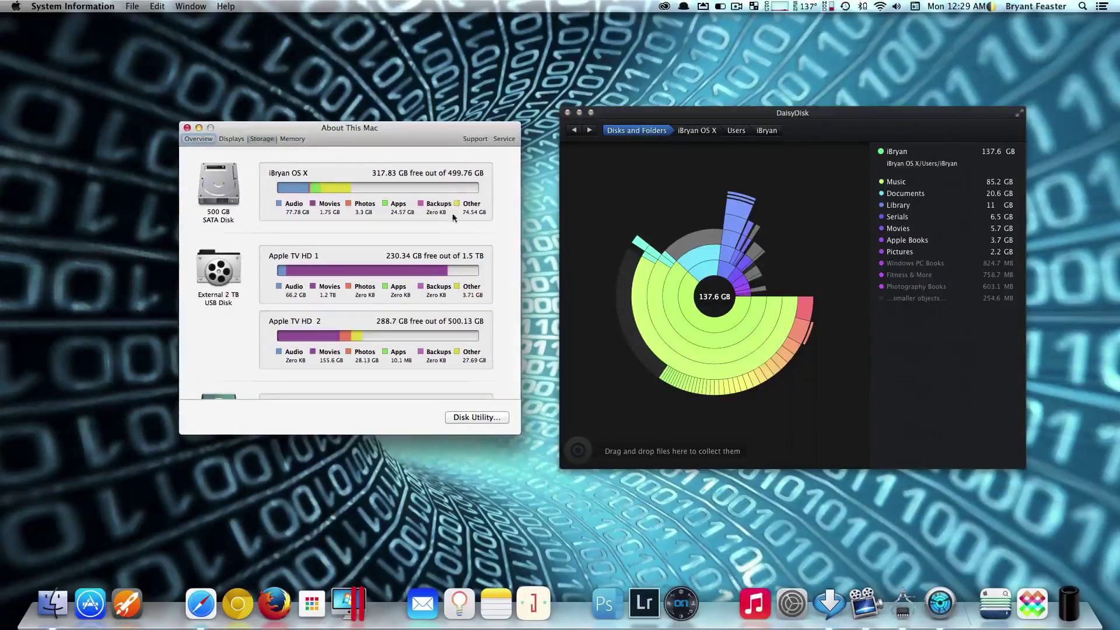